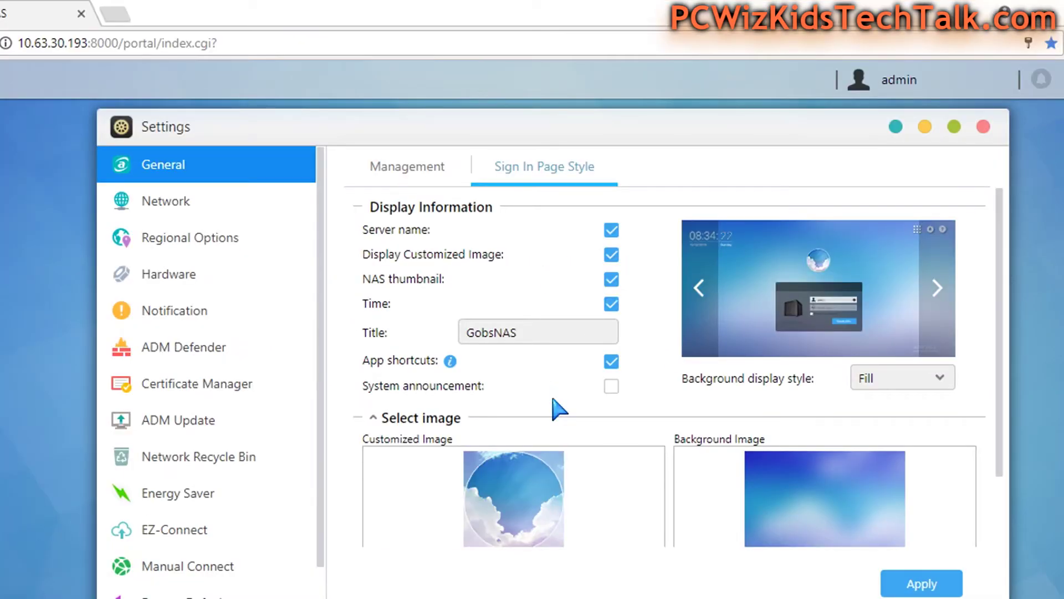
- Review the sign-in page style, the network interface and proxy settings, and the regional date and time options
{"action": "scroll", "coordinate": [558, 410], "scroll_direction": "down", "scroll_amount": 2}
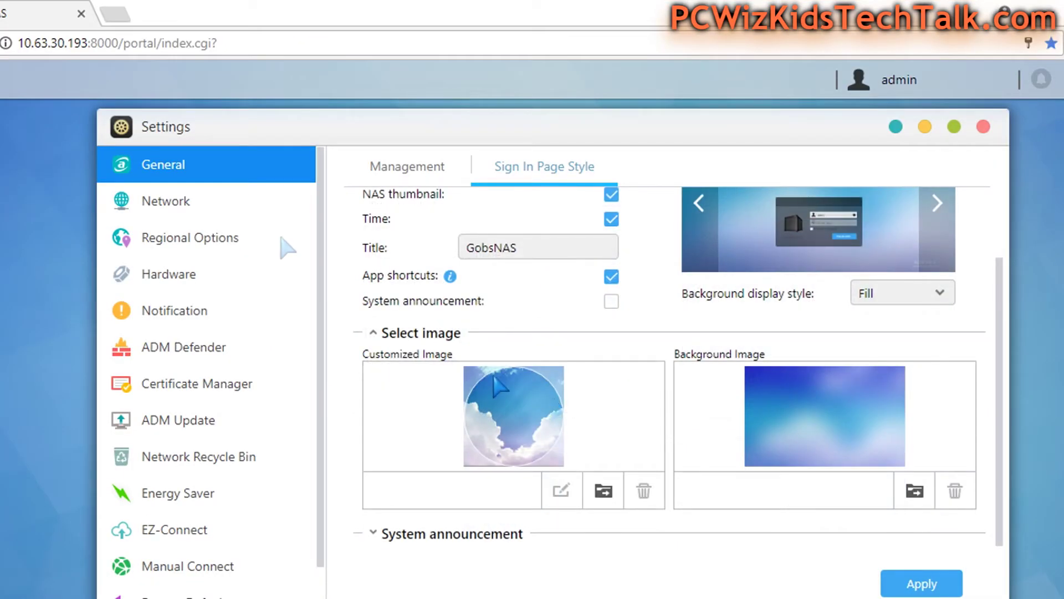
{"action": "left_click", "coordinate": [219, 204]}
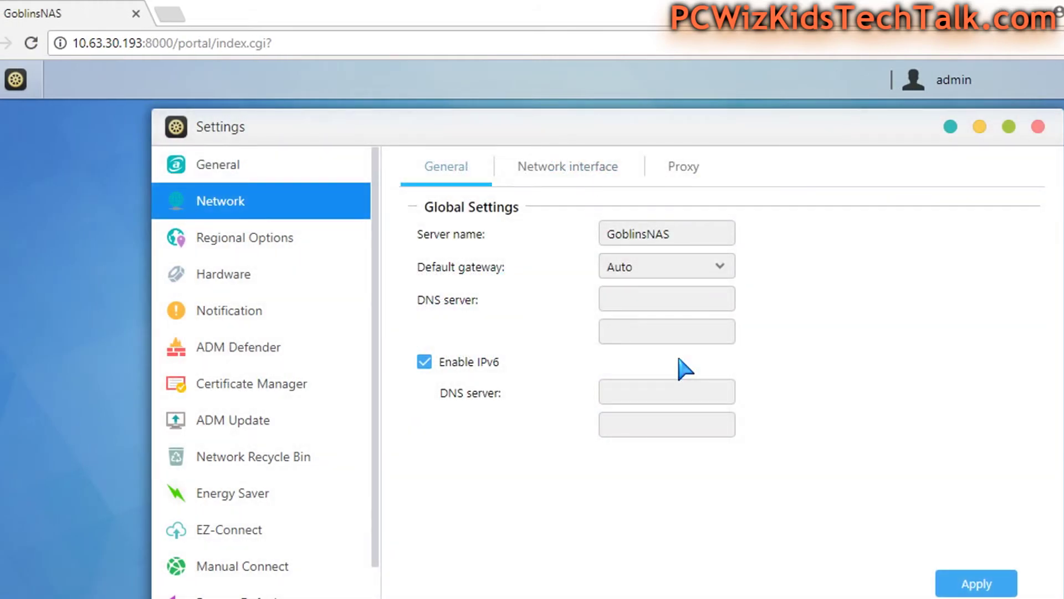
{"action": "left_click", "coordinate": [570, 173]}
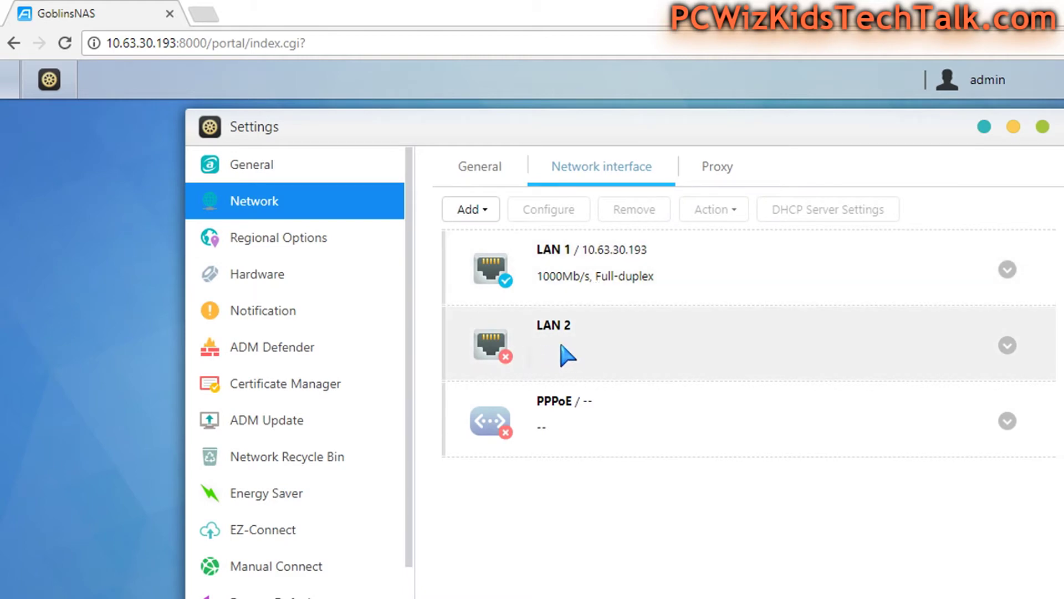
{"action": "left_click", "coordinate": [718, 166]}
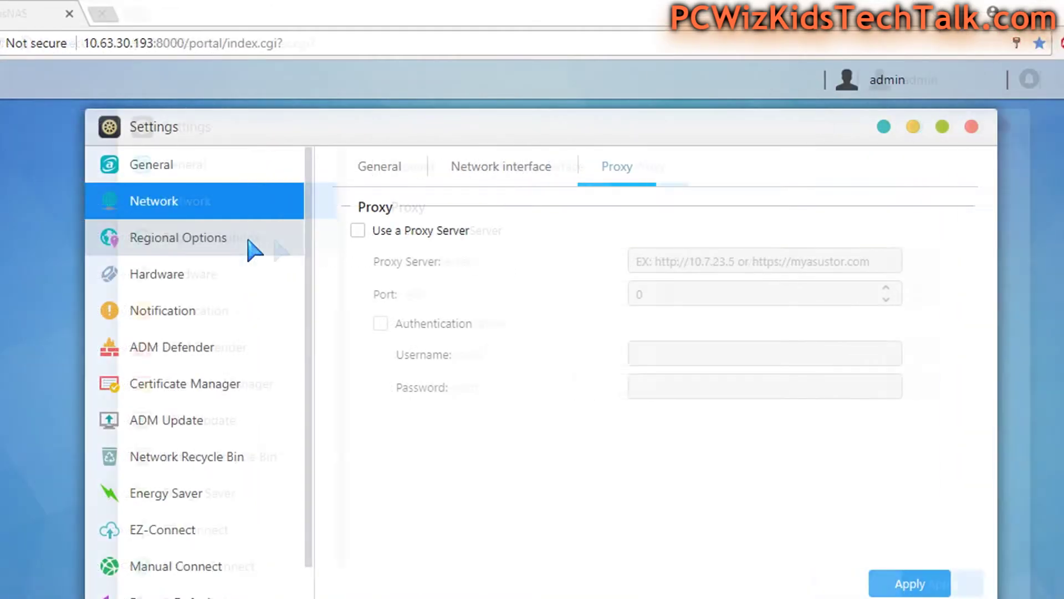
{"action": "left_click", "coordinate": [254, 250]}
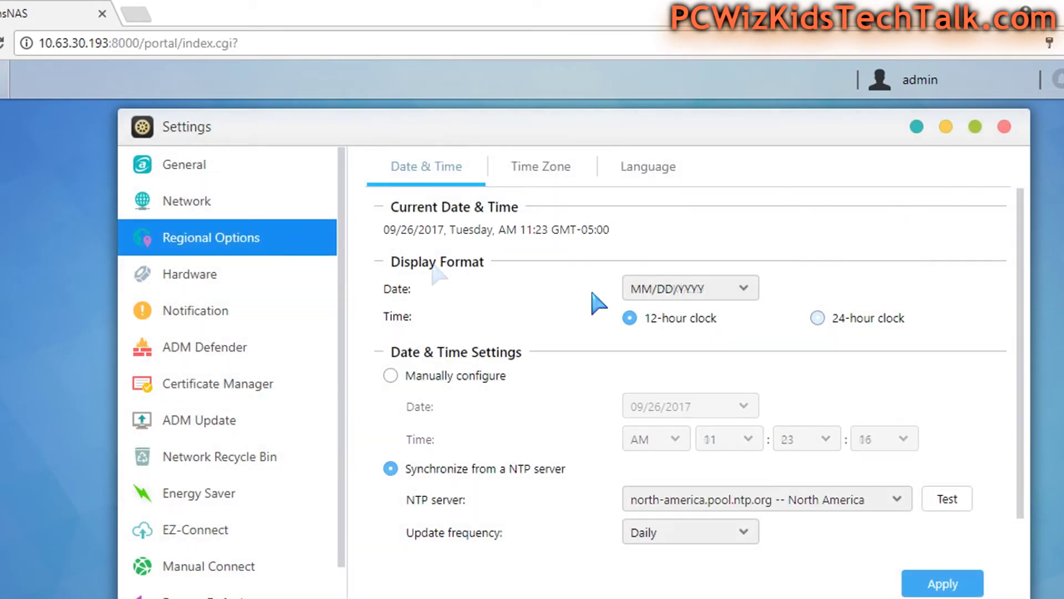
{"action": "scroll", "coordinate": [596, 303], "scroll_direction": "down", "scroll_amount": 1}
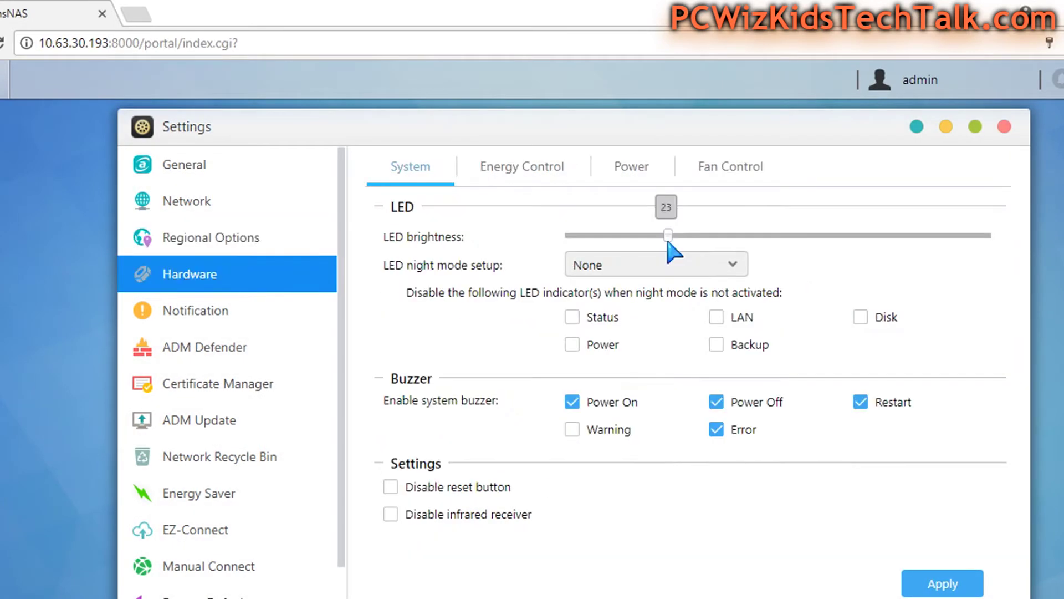
- Set the LED brightness to about 23 in the hardware settings and view the LED night mode choices
{"action": "left_click_drag", "start_coordinate": [668, 243], "coordinate": [664, 244]}
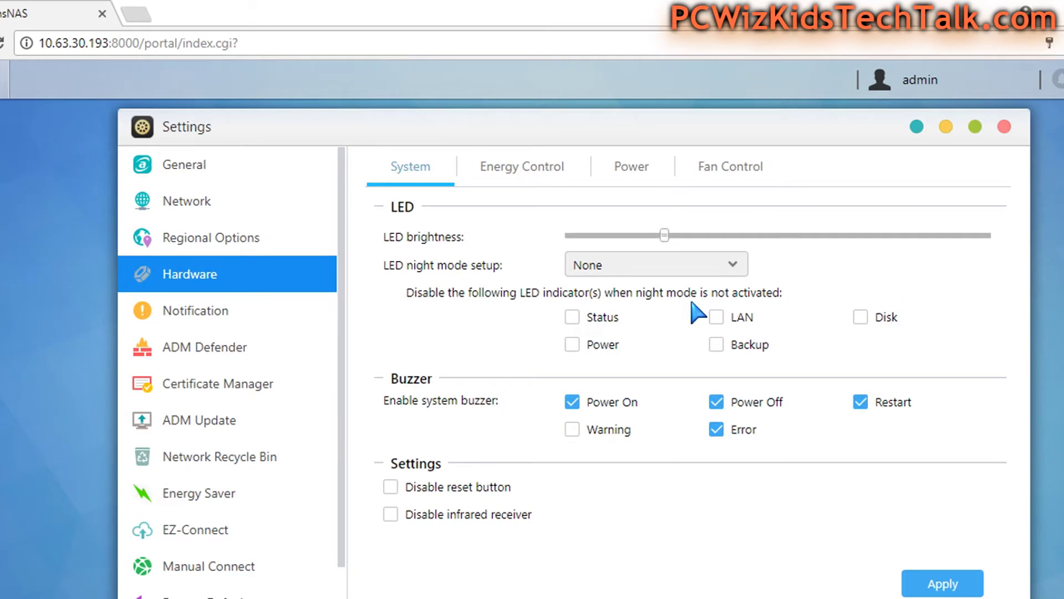
{"action": "left_click", "coordinate": [673, 272]}
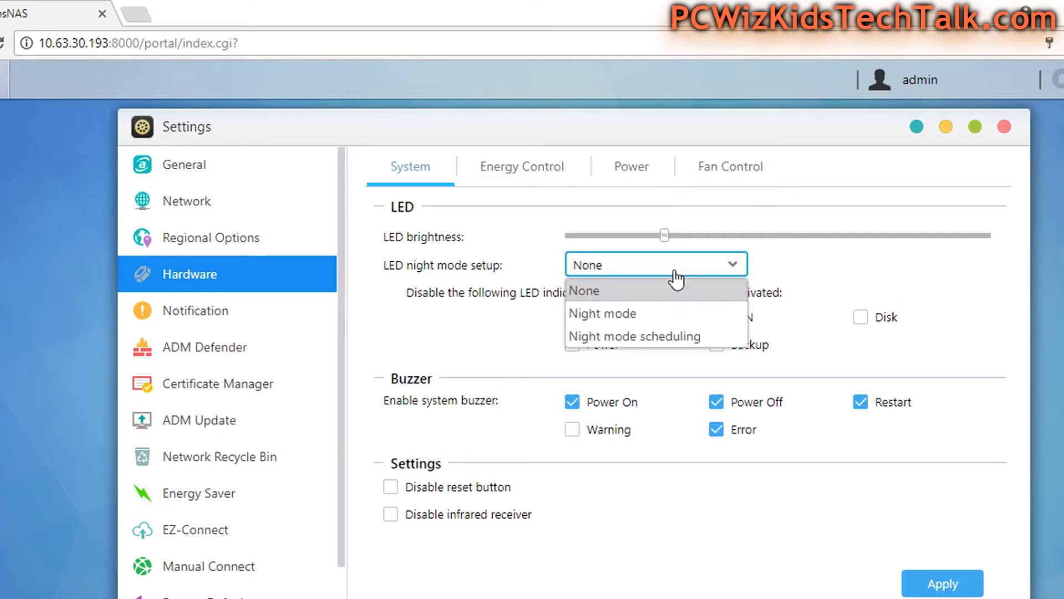
{"action": "left_click", "coordinate": [525, 268]}
{"action": "left_click", "coordinate": [525, 269]}
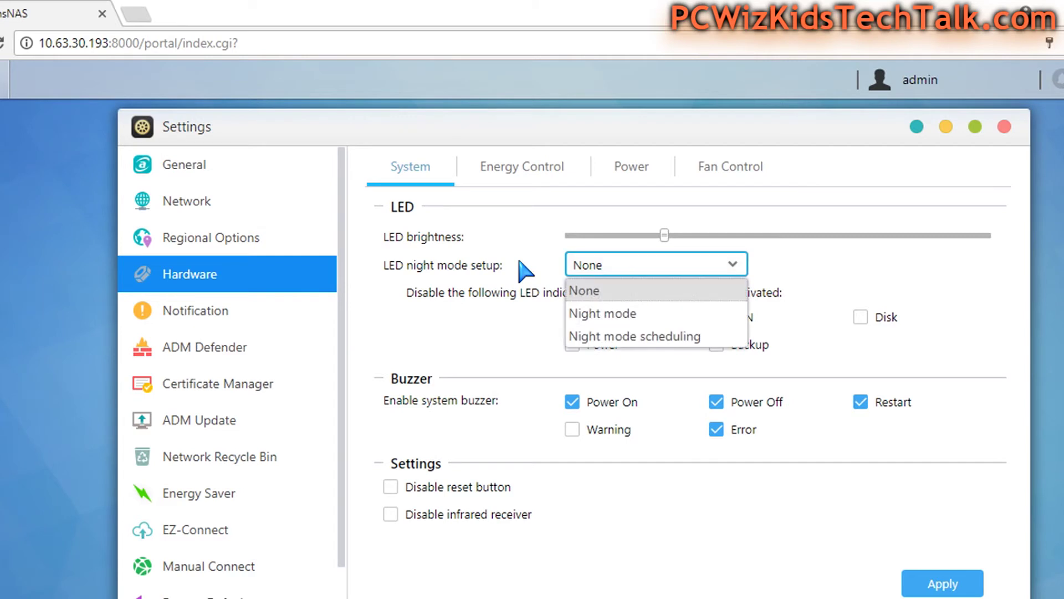
{"action": "left_click", "coordinate": [505, 308]}
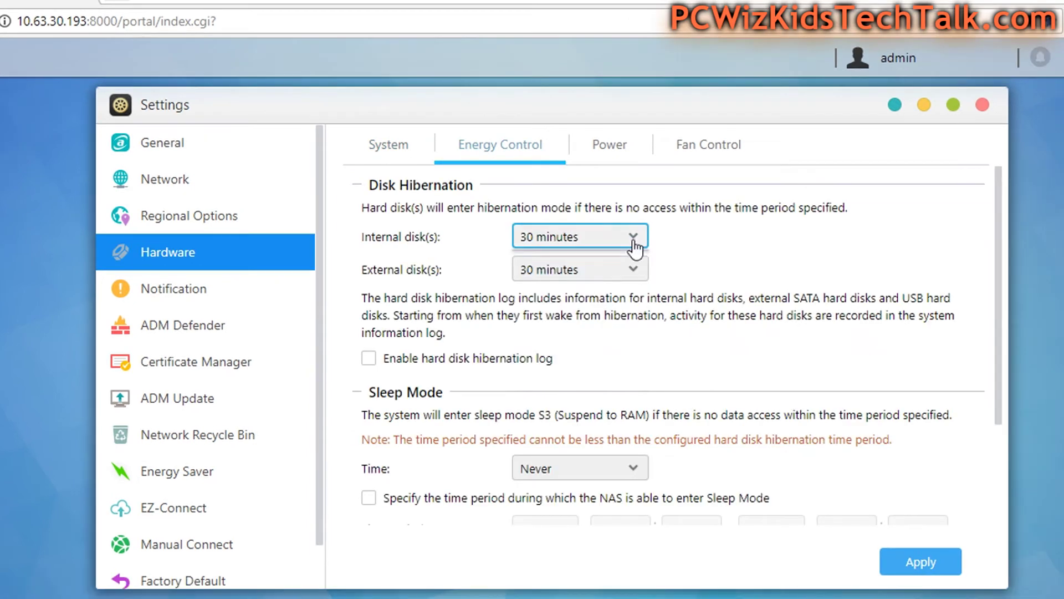
- Set the disk hibernation time to 1 hour for both the internal and external disks
{"action": "left_click", "coordinate": [633, 242]}
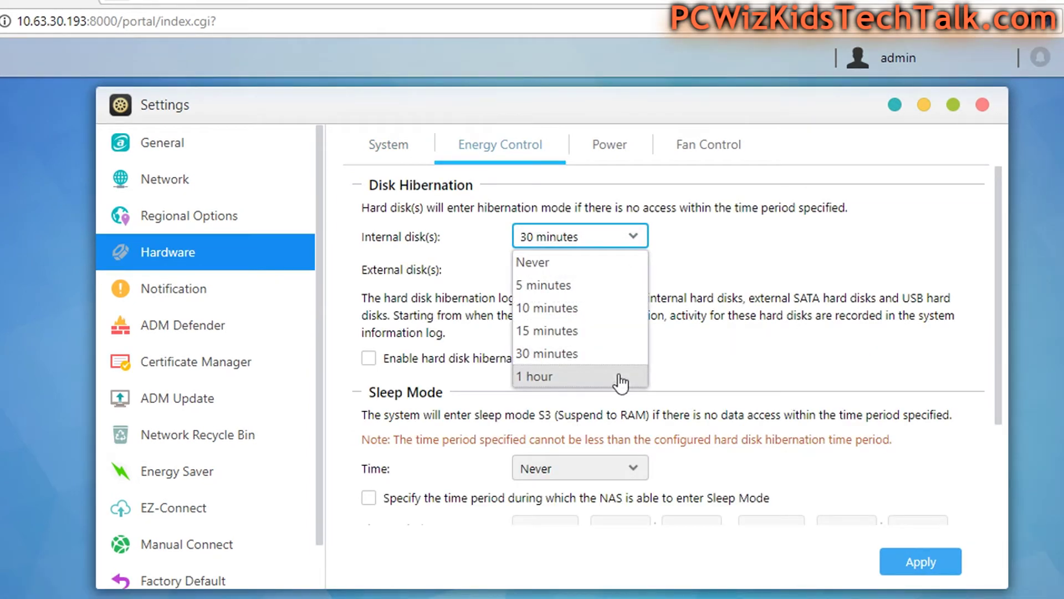
{"action": "left_click", "coordinate": [621, 381]}
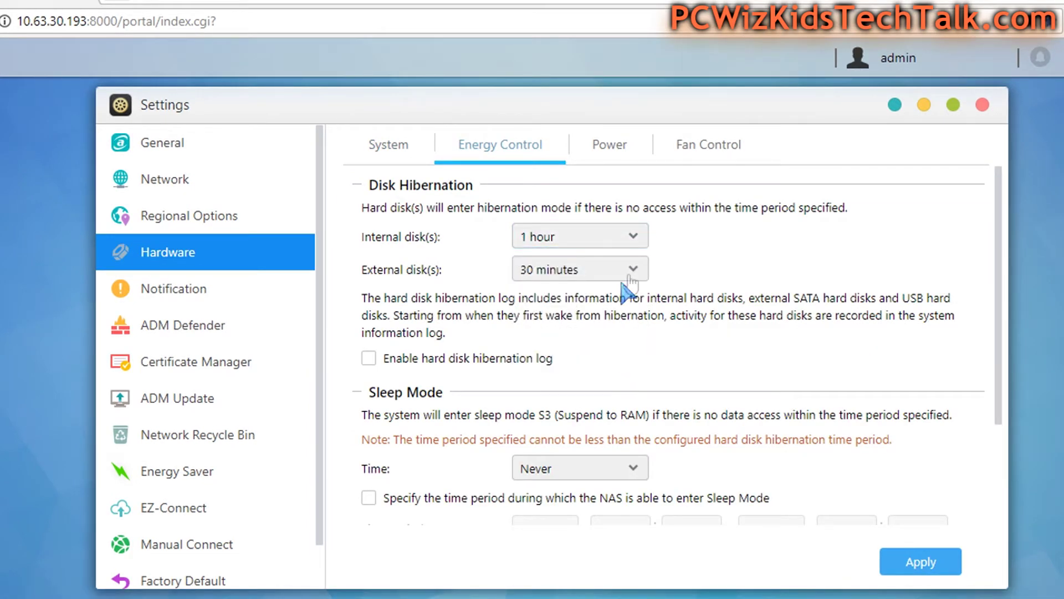
{"action": "left_click", "coordinate": [631, 275]}
{"action": "left_click", "coordinate": [613, 405]}
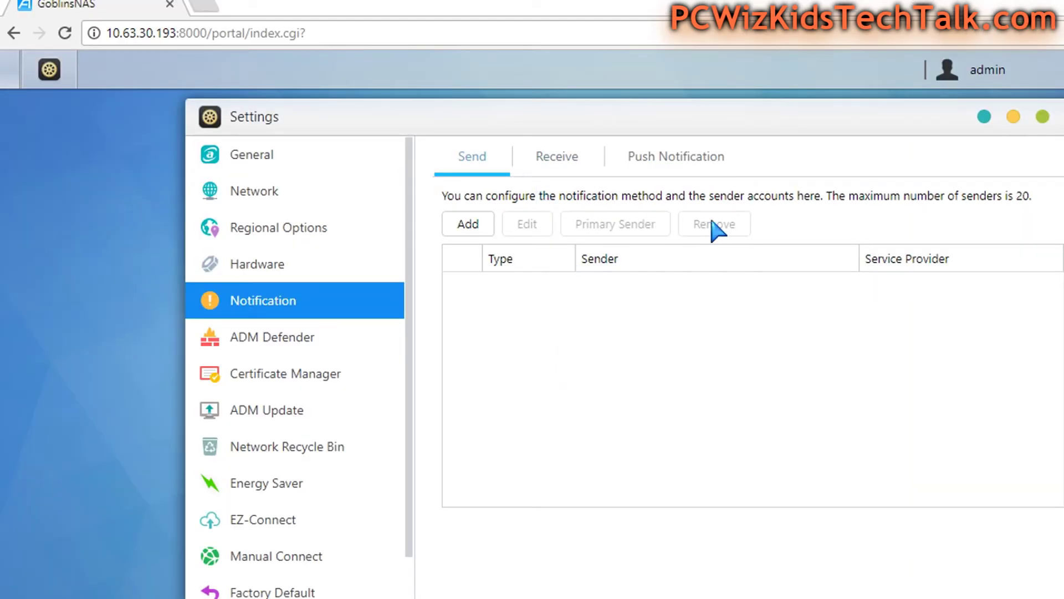
- Examine the ADM Defender firewall policies, the Certificate Manager and the ADM Update settings
{"action": "left_click", "coordinate": [326, 348]}
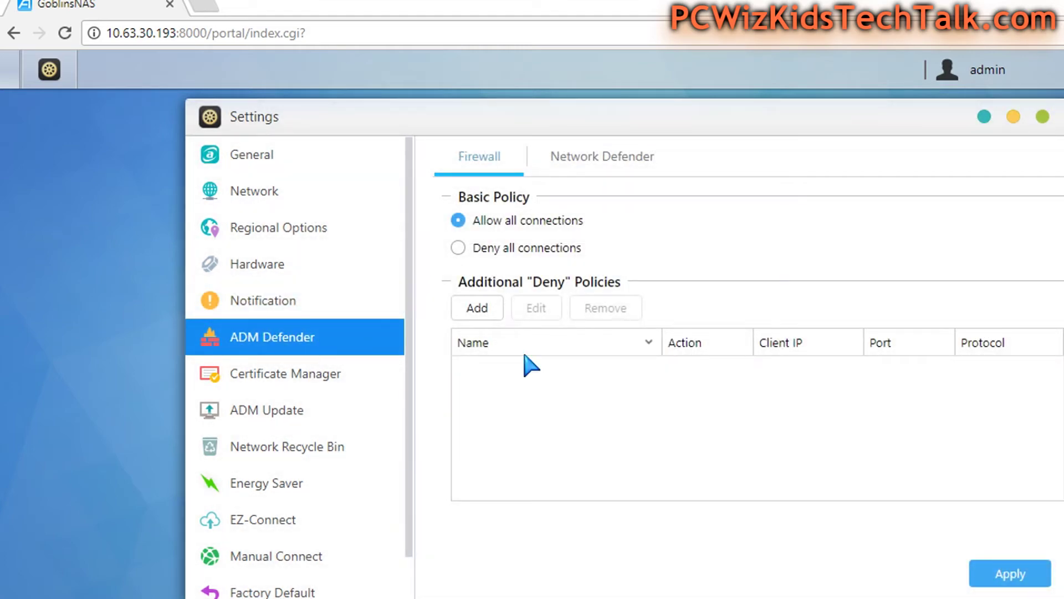
{"action": "left_click", "coordinate": [328, 374]}
{"action": "left_click", "coordinate": [311, 410]}
{"action": "scroll", "coordinate": [311, 411], "scroll_direction": "down", "scroll_amount": 1}
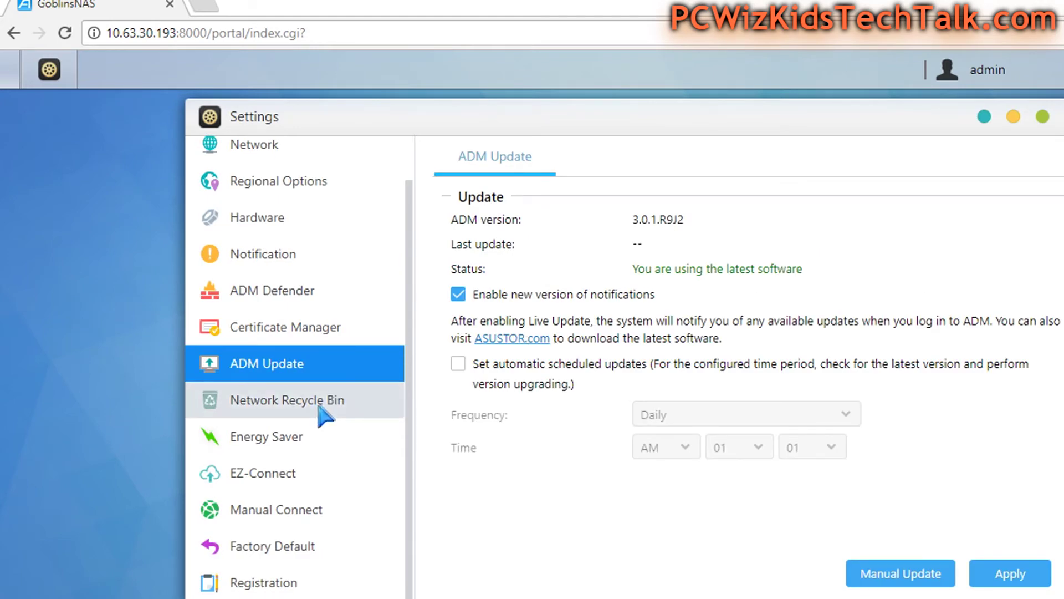
- Examine the Network Recycle Bin rules and the Energy Saver settings
{"action": "left_click", "coordinate": [292, 411]}
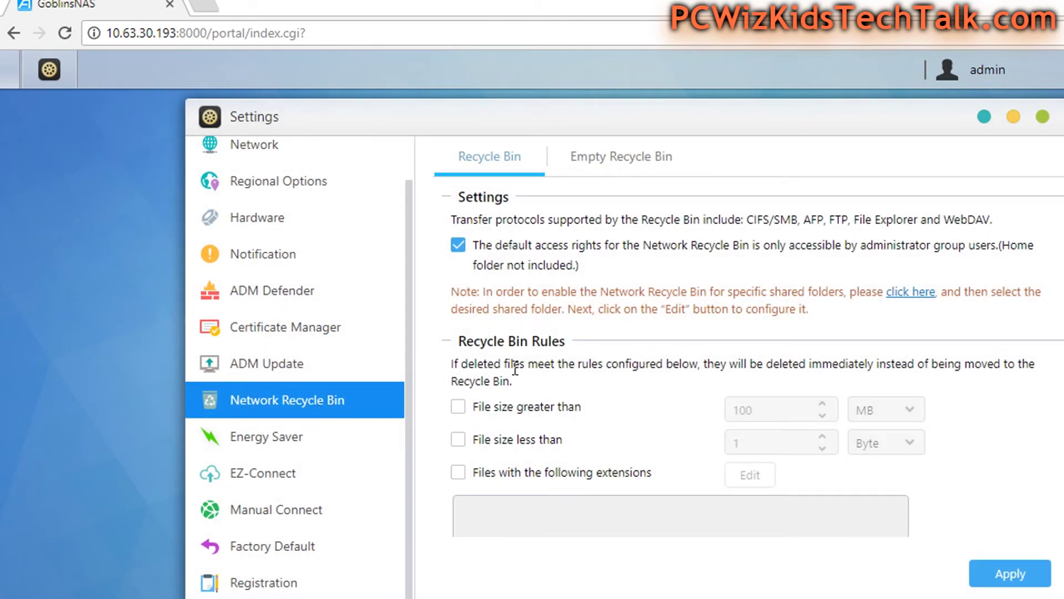
{"action": "scroll", "coordinate": [515, 369], "scroll_direction": "down", "scroll_amount": 1}
{"action": "left_click", "coordinate": [321, 436]}
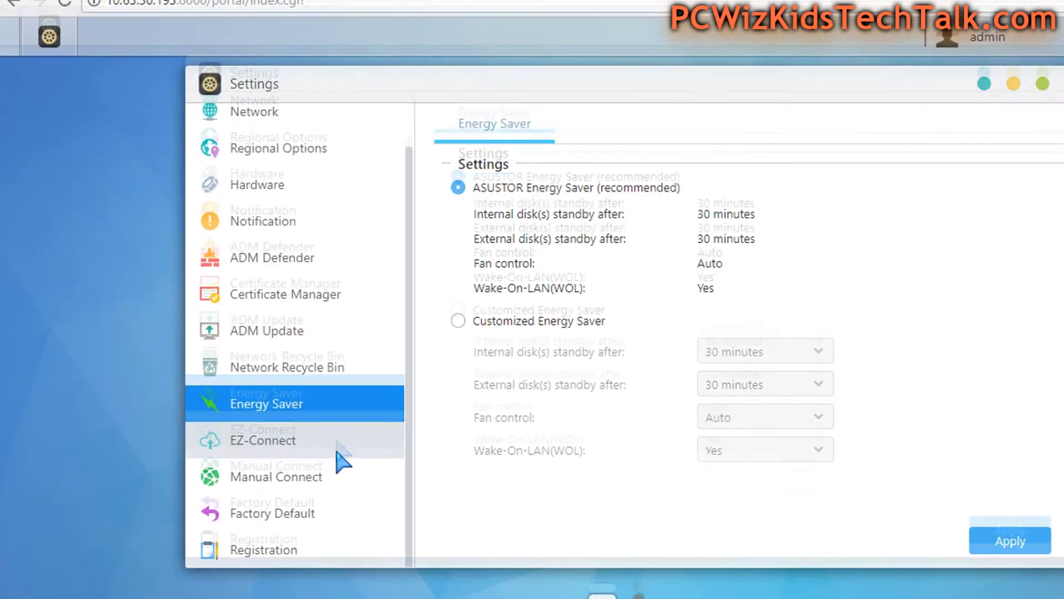
- Examine the EZ-Connect and Manual Connect remote access settings and the Factory Default page
{"action": "left_click", "coordinate": [341, 479]}
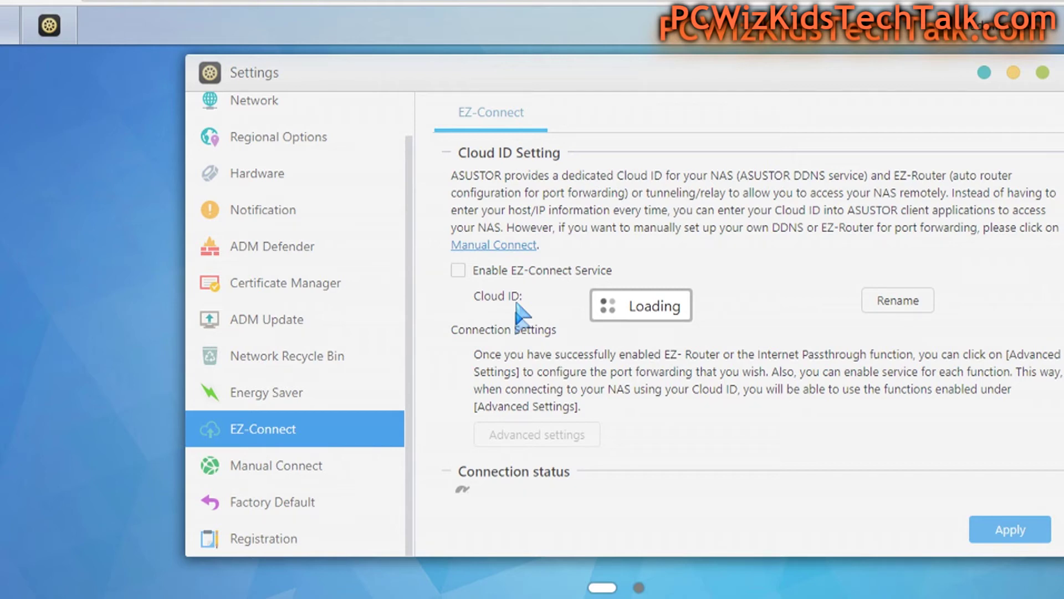
{"action": "left_click", "coordinate": [493, 244]}
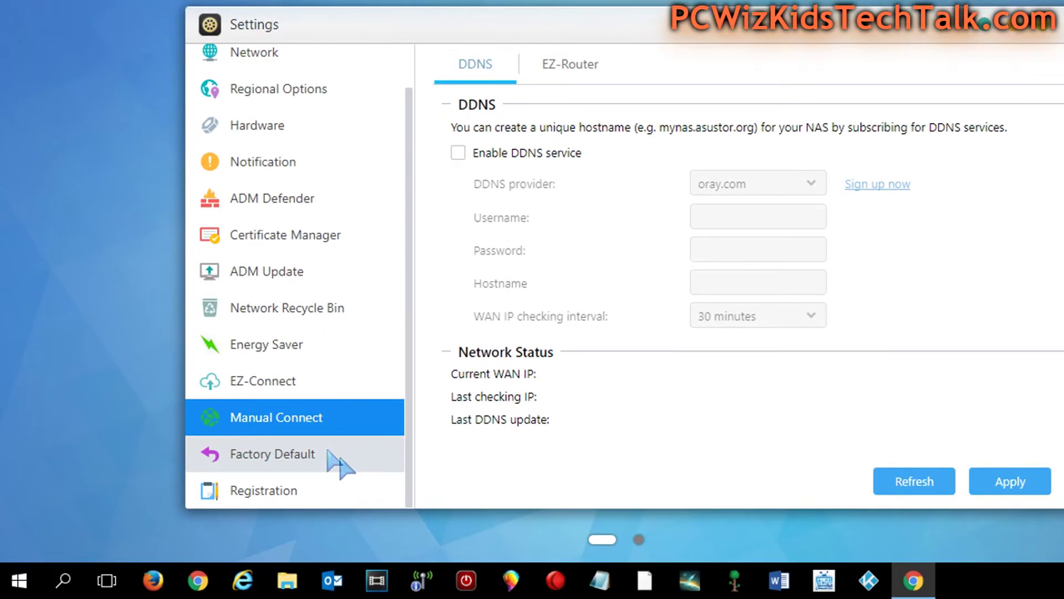
{"action": "left_click", "coordinate": [328, 452]}
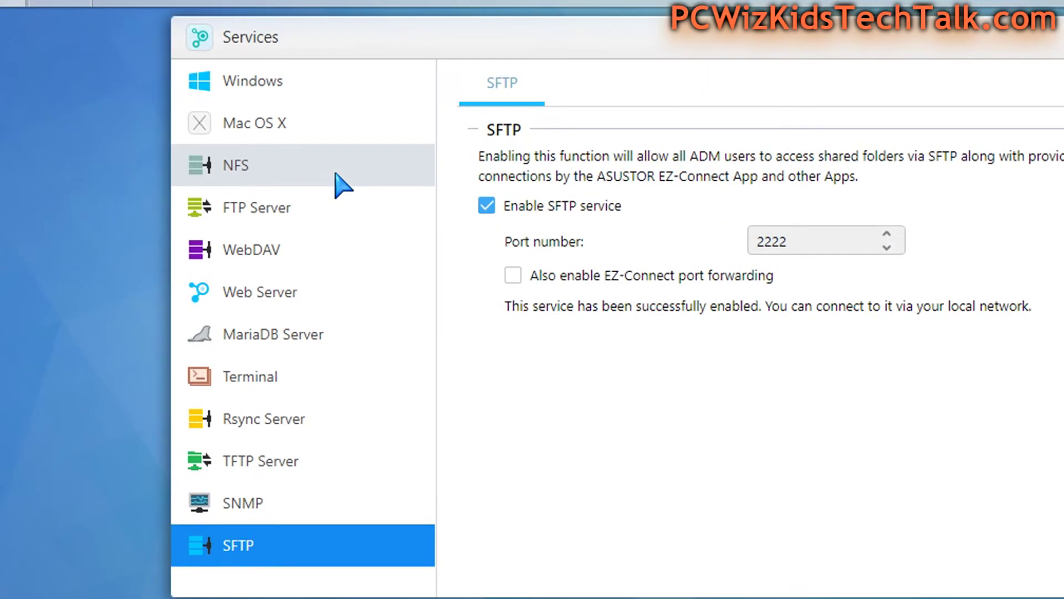
- View the Mac OS X and Windows file service settings in Services
{"action": "left_click", "coordinate": [344, 133]}
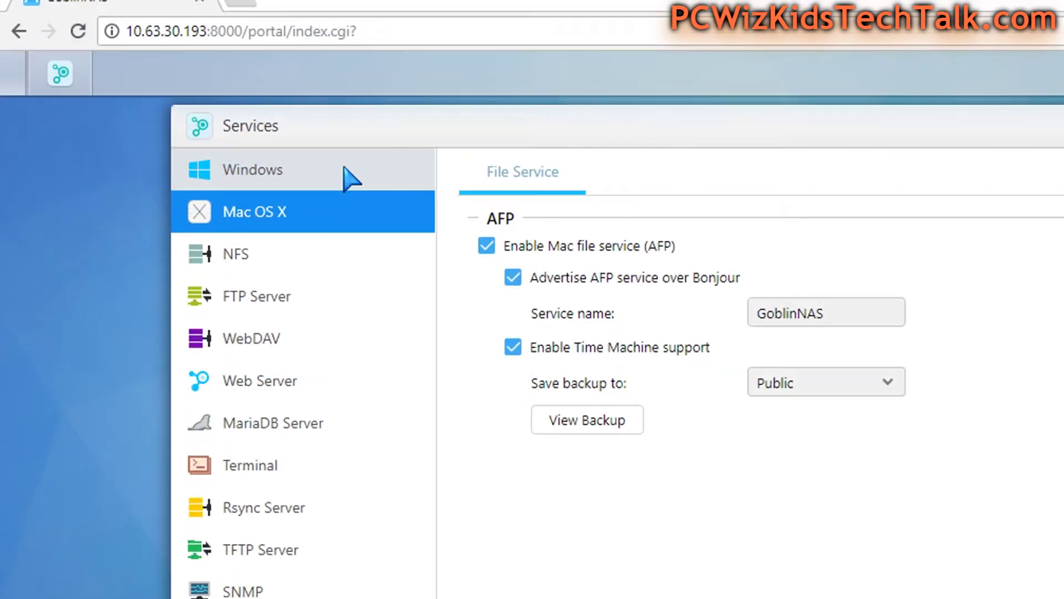
{"action": "left_click", "coordinate": [345, 118]}
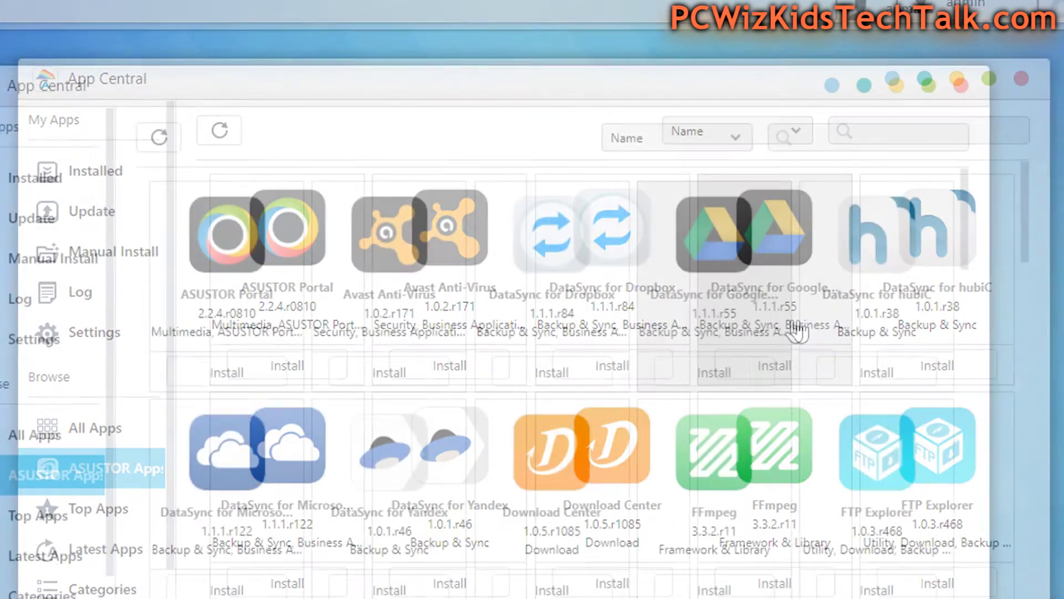
- Browse the full list of ASUSTOR Apps available in App Central
{"action": "scroll", "coordinate": [585, 344], "scroll_direction": "down", "scroll_amount": 3}
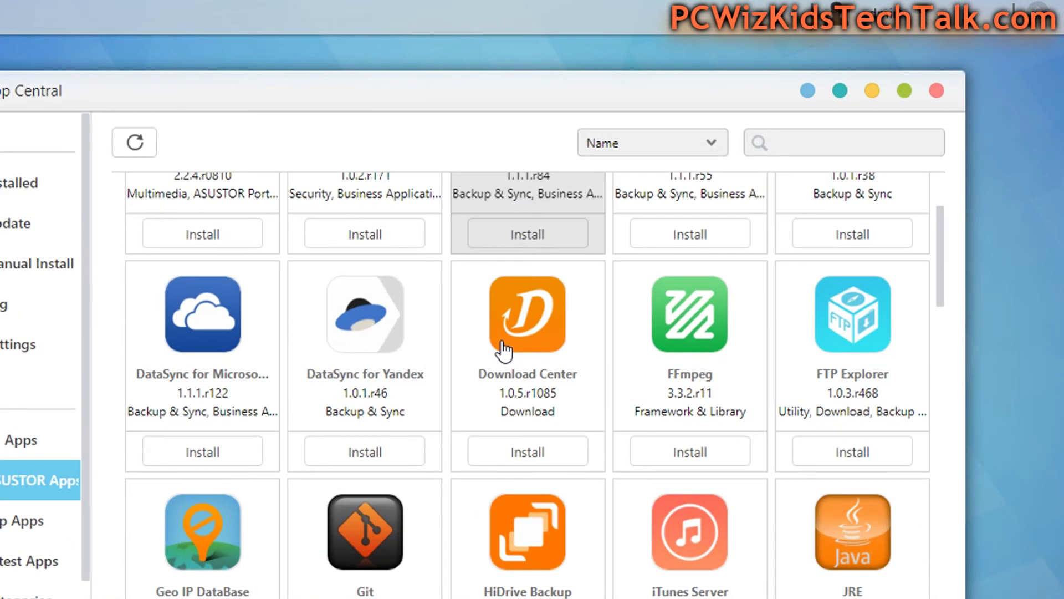
{"action": "scroll", "coordinate": [504, 349], "scroll_direction": "down", "scroll_amount": 3}
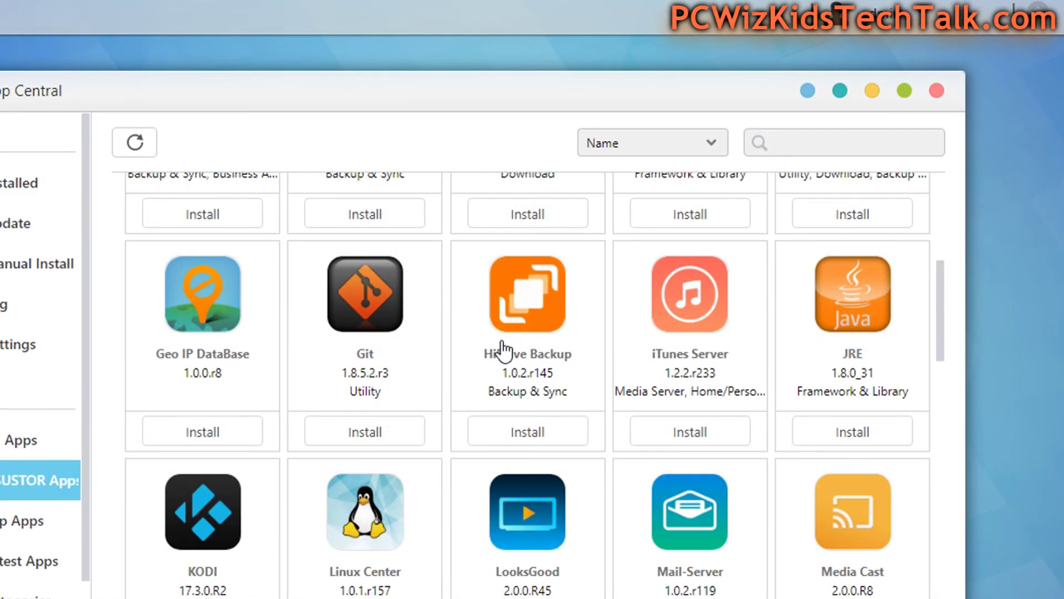
{"action": "scroll", "coordinate": [504, 349], "scroll_direction": "down", "scroll_amount": 3}
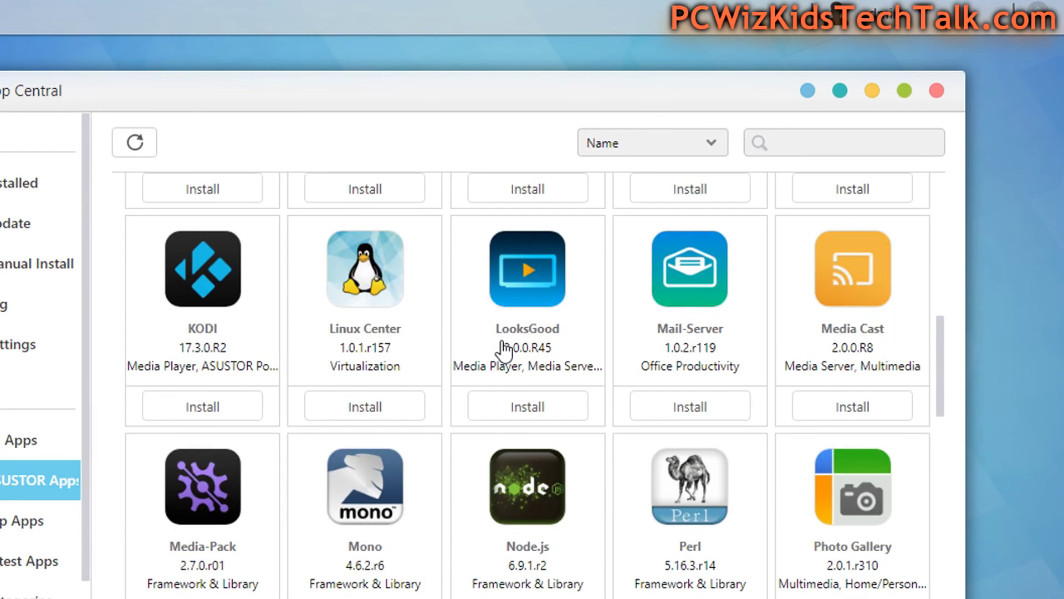
{"action": "scroll", "coordinate": [505, 350], "scroll_direction": "down", "scroll_amount": 3}
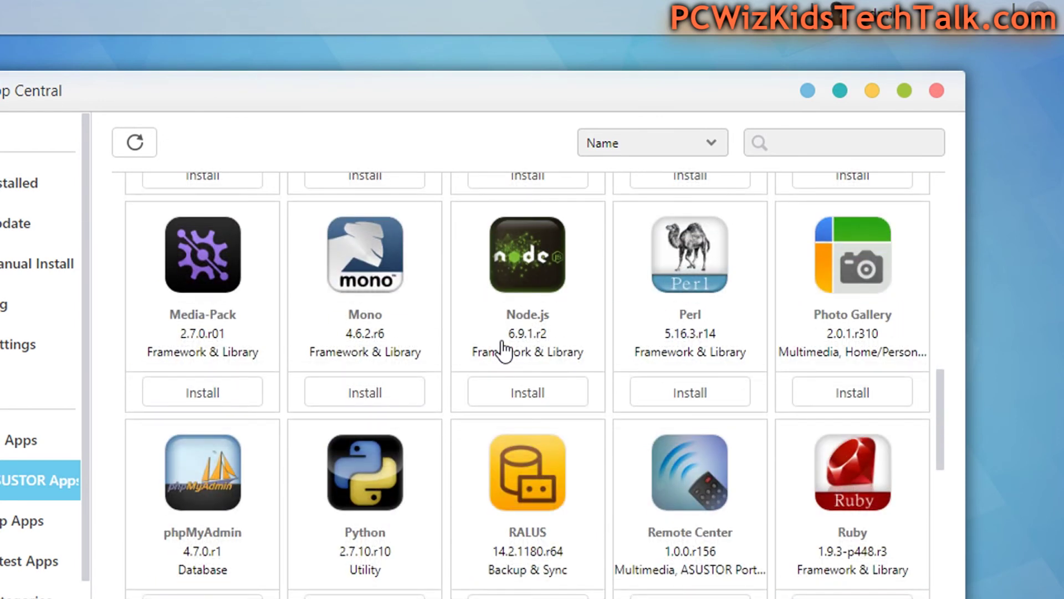
{"action": "scroll", "coordinate": [504, 350], "scroll_direction": "down", "scroll_amount": 3}
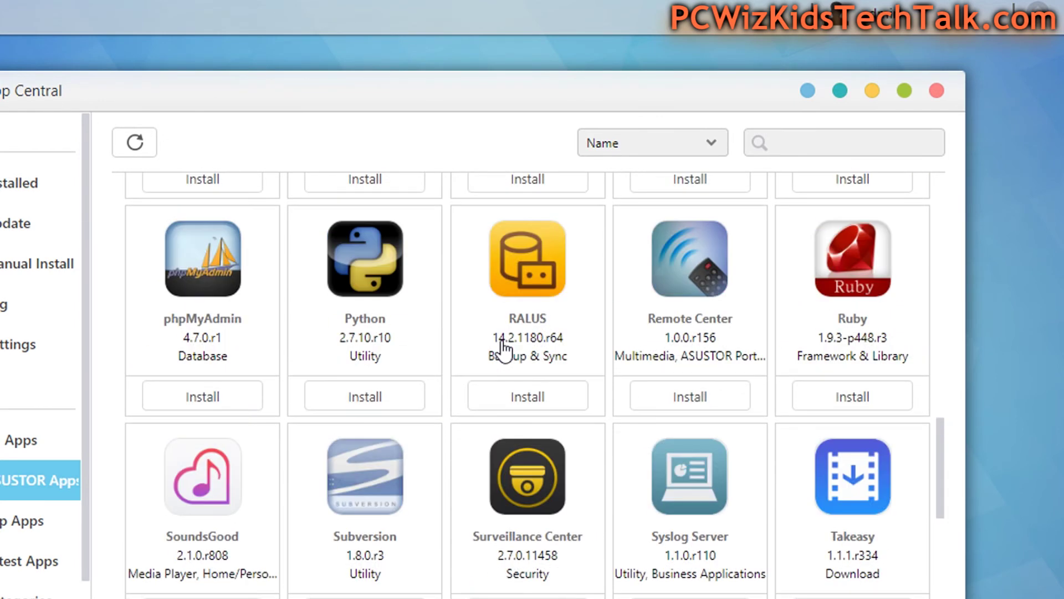
{"action": "scroll", "coordinate": [504, 350], "scroll_direction": "down", "scroll_amount": 3}
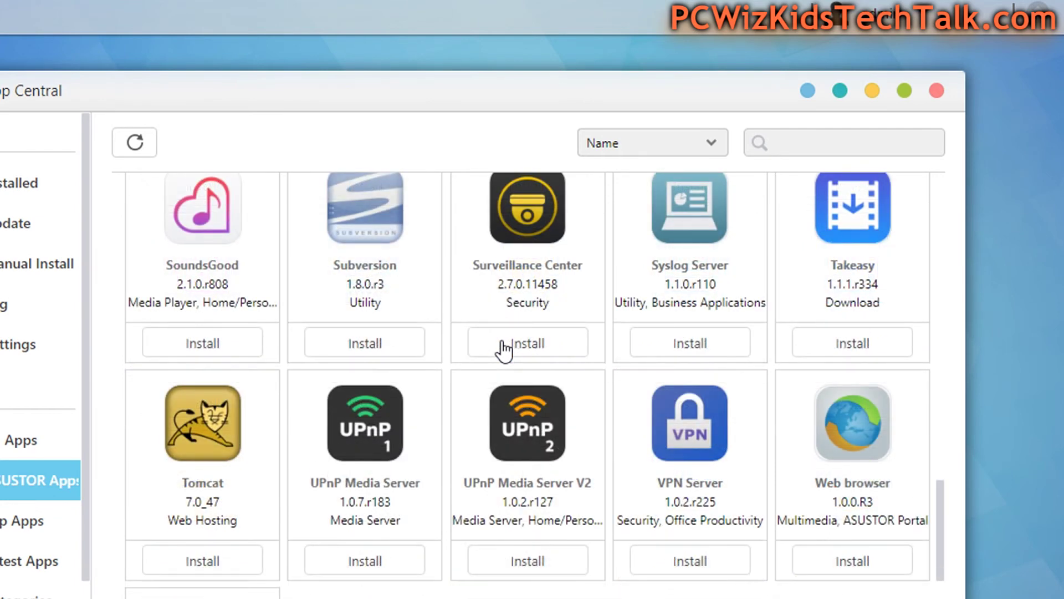
{"action": "scroll", "coordinate": [504, 349], "scroll_direction": "down", "scroll_amount": 3}
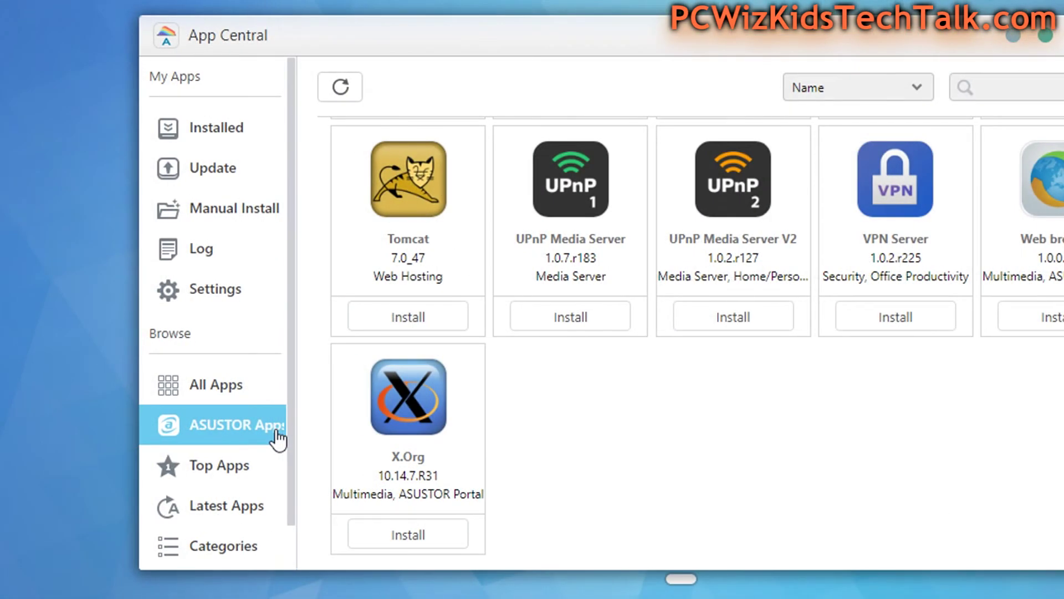
- Install KODI from the Top Apps in App Central and close App Central
{"action": "left_click", "coordinate": [250, 466]}
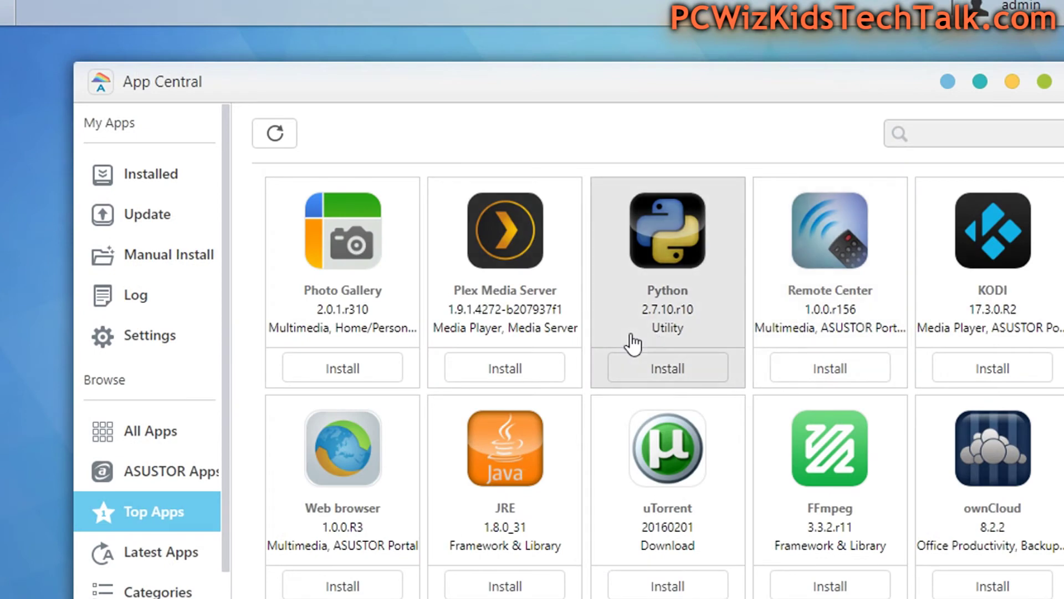
{"action": "scroll", "coordinate": [634, 344], "scroll_direction": "down", "scroll_amount": 2}
{"action": "scroll", "coordinate": [633, 344], "scroll_direction": "up", "scroll_amount": 2}
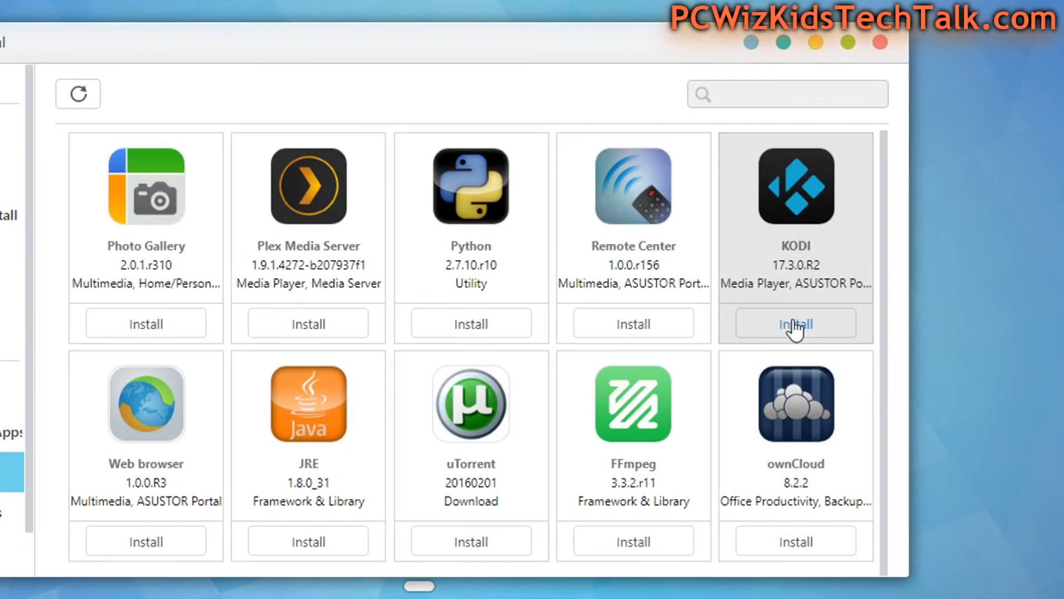
{"action": "left_click", "coordinate": [841, 356]}
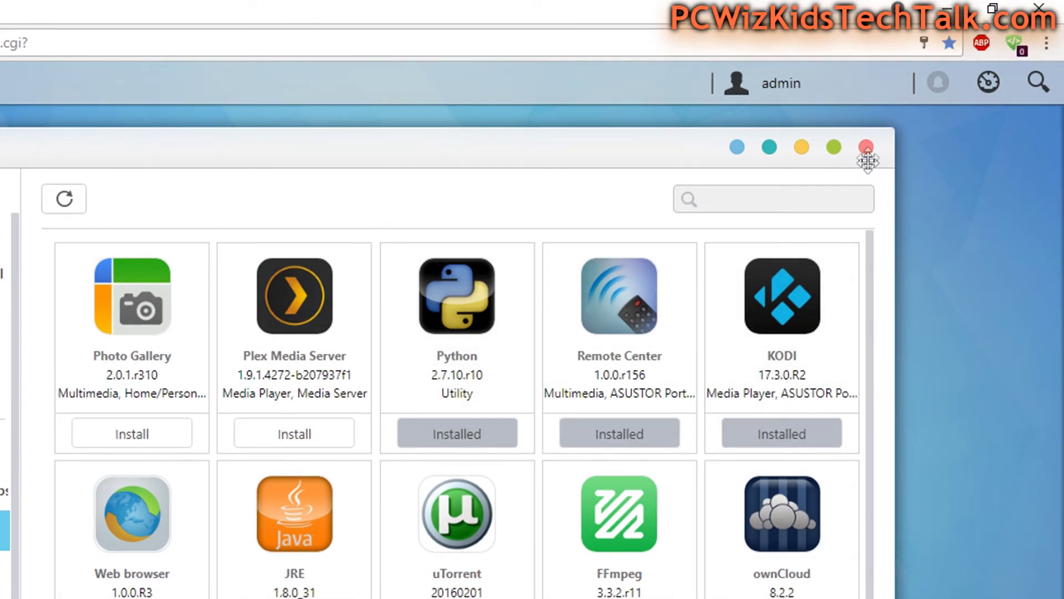
{"action": "left_click", "coordinate": [867, 151]}
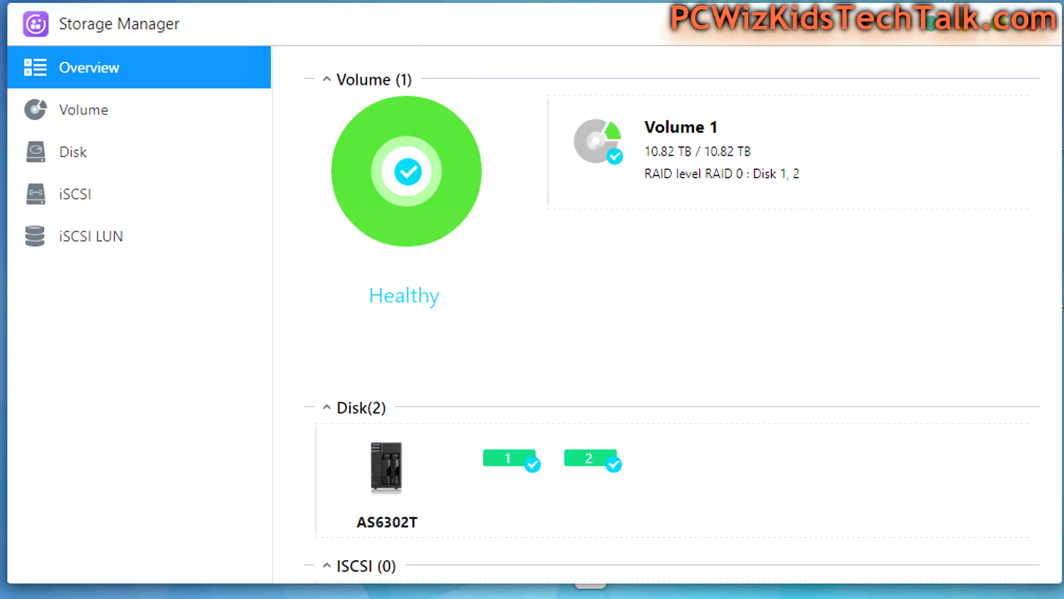
- View the volume details and the individual disk details in Storage Manager
{"action": "left_click", "coordinate": [83, 110]}
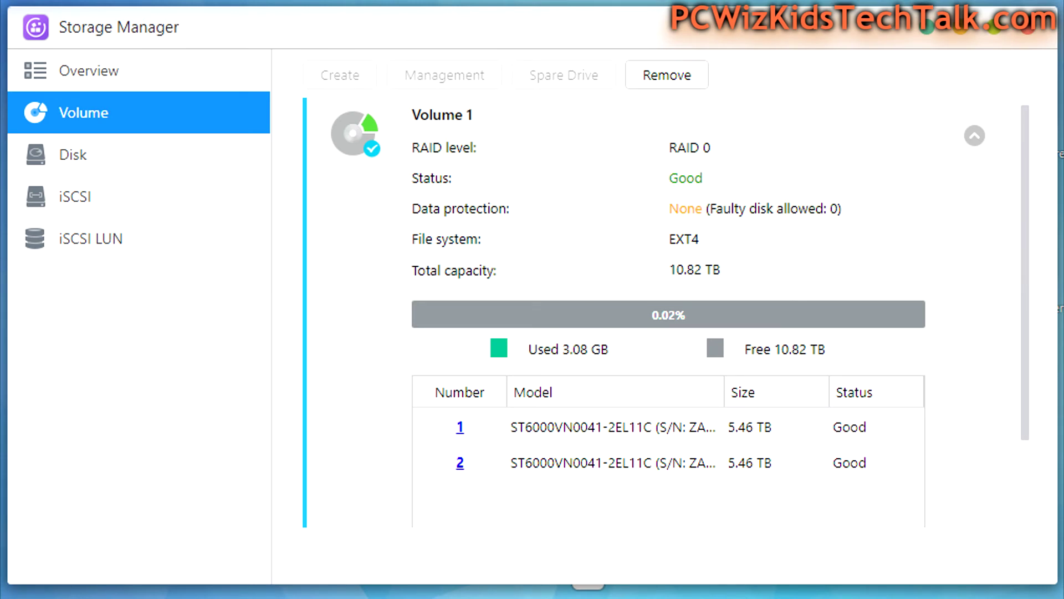
{"action": "left_click", "coordinate": [72, 155]}
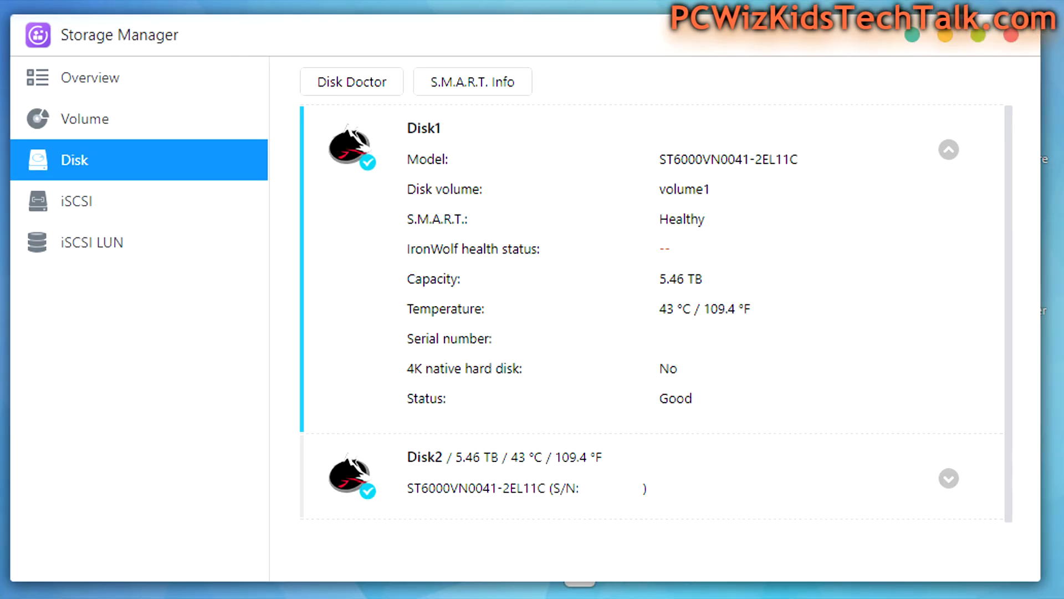